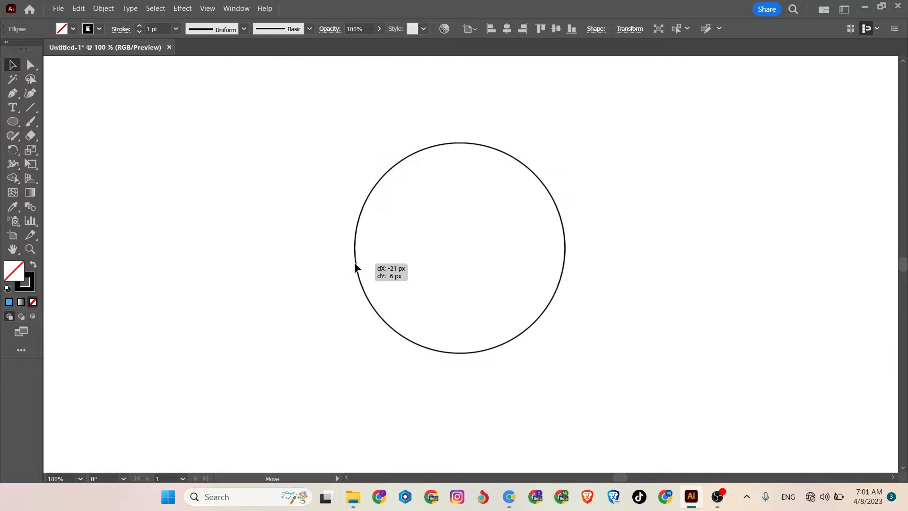
Step: Draw a smaller circle and place it inside the large circle, horizontally centred and touching the large circle's lowest point
{"action": "left_click", "coordinate": [287, 245]}
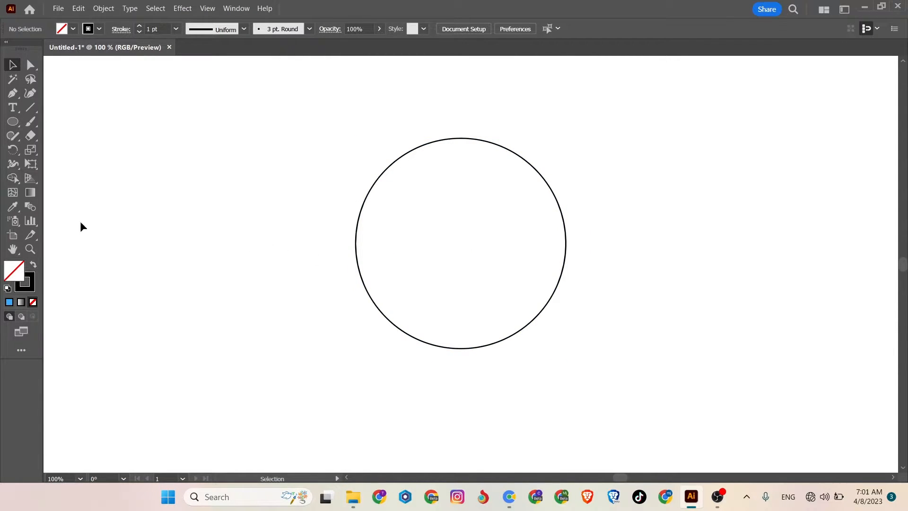
{"action": "left_click", "coordinate": [17, 123]}
{"action": "left_click_drag", "start_coordinate": [447, 255], "coordinate": [537, 343]}
{"action": "left_click", "coordinate": [13, 65]}
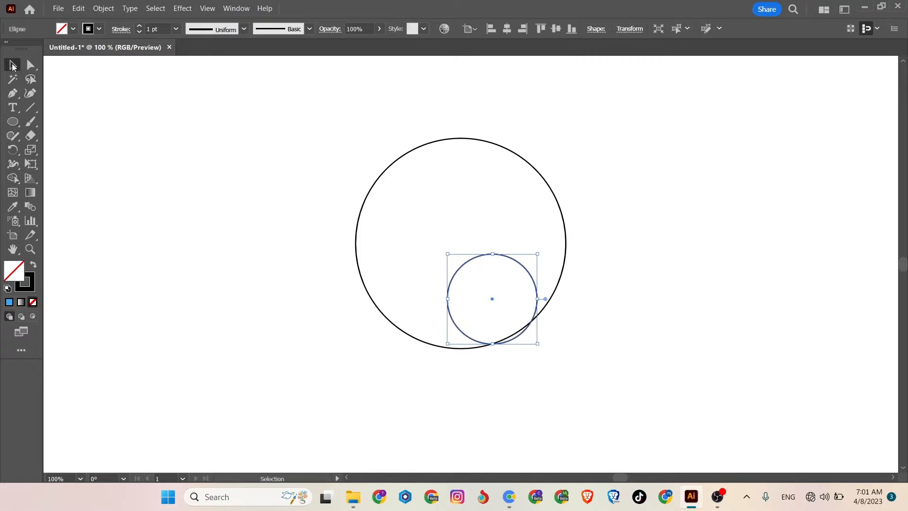
{"action": "left_click_drag", "start_coordinate": [449, 314], "coordinate": [428, 324]}
{"action": "left_click", "coordinate": [417, 386]}
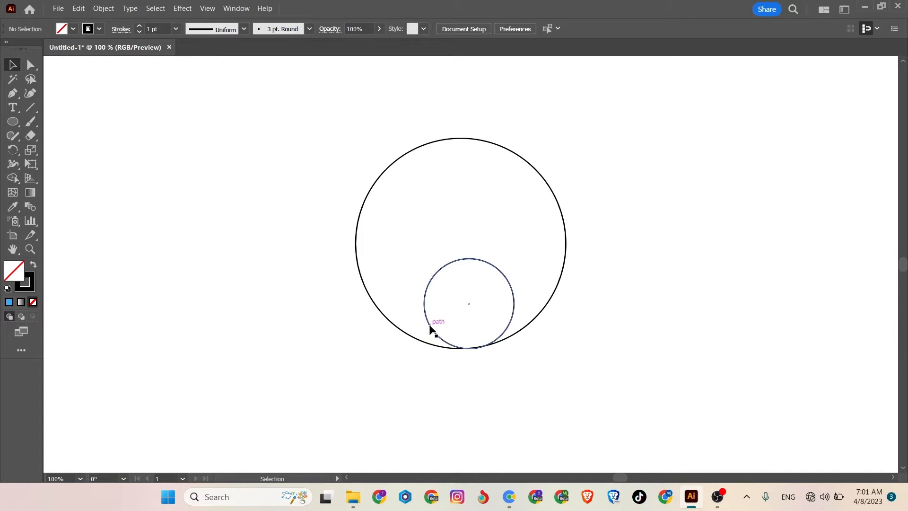
{"action": "left_click_drag", "start_coordinate": [429, 324], "coordinate": [423, 327]}
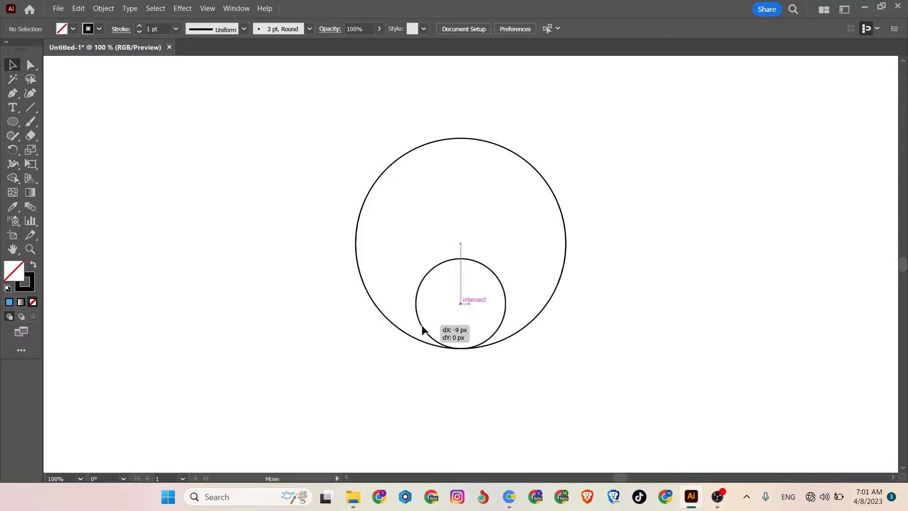
{"action": "left_click_drag", "start_coordinate": [422, 326], "coordinate": [422, 326]}
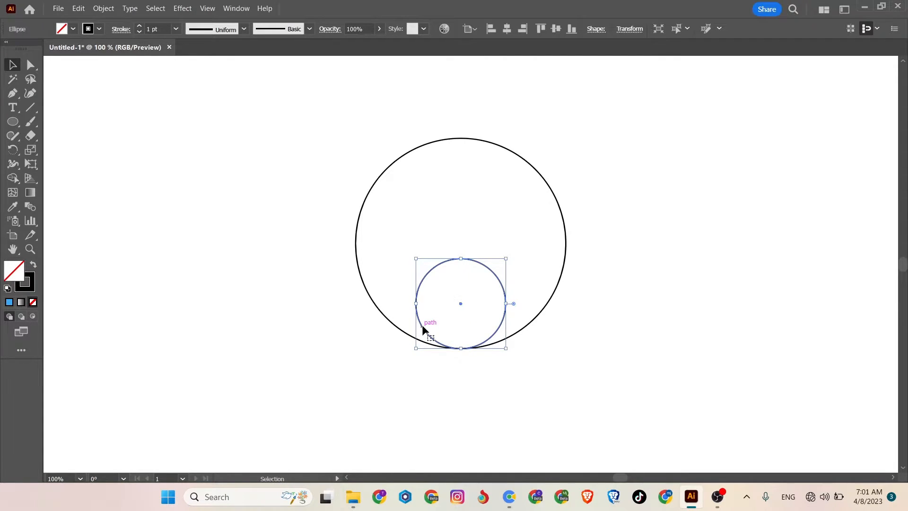
{"action": "left_click", "coordinate": [356, 353]}
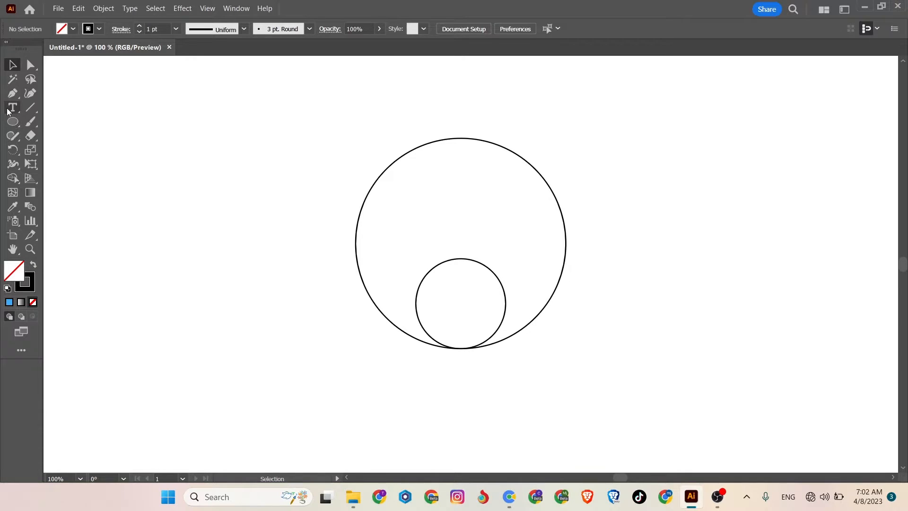
Step: Draw a vertical line about 331 px long tangent to the small circle's left side, and duplicate it on the circle's right side
{"action": "left_click", "coordinate": [12, 93]}
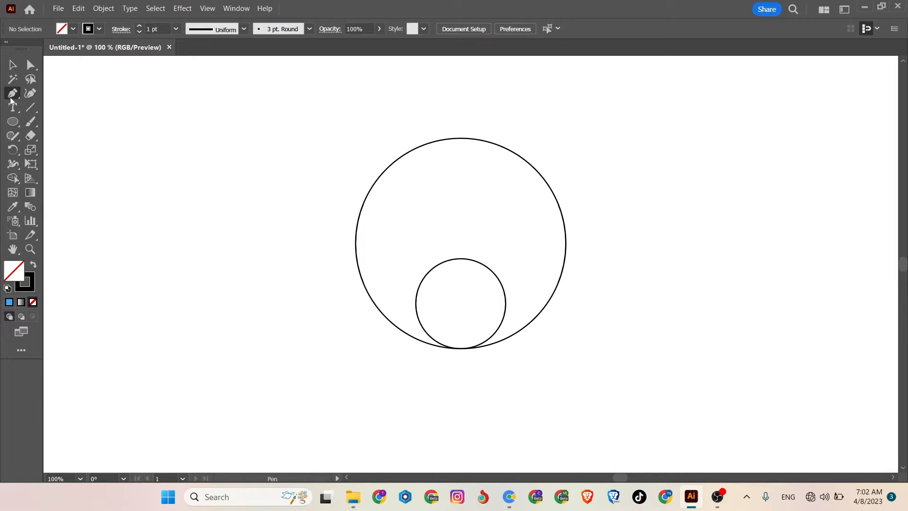
{"action": "left_click", "coordinate": [416, 100]}
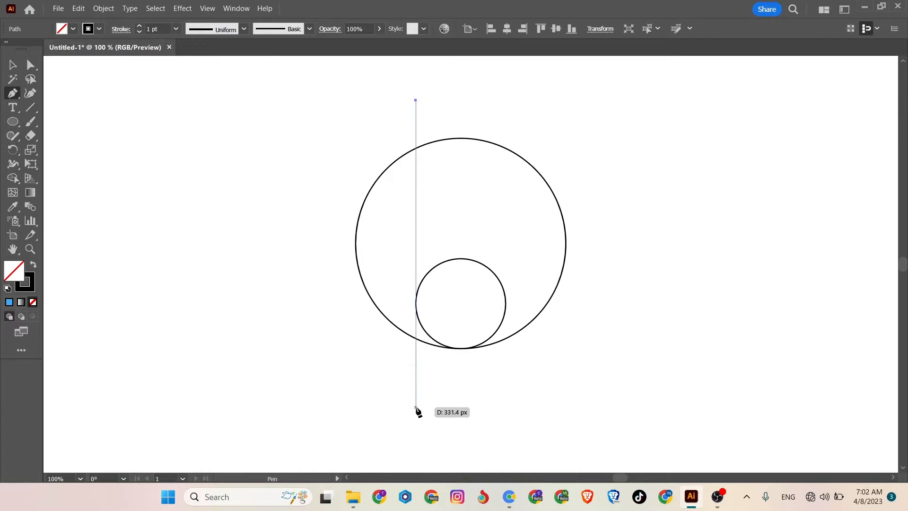
{"action": "left_click", "coordinate": [416, 407]}
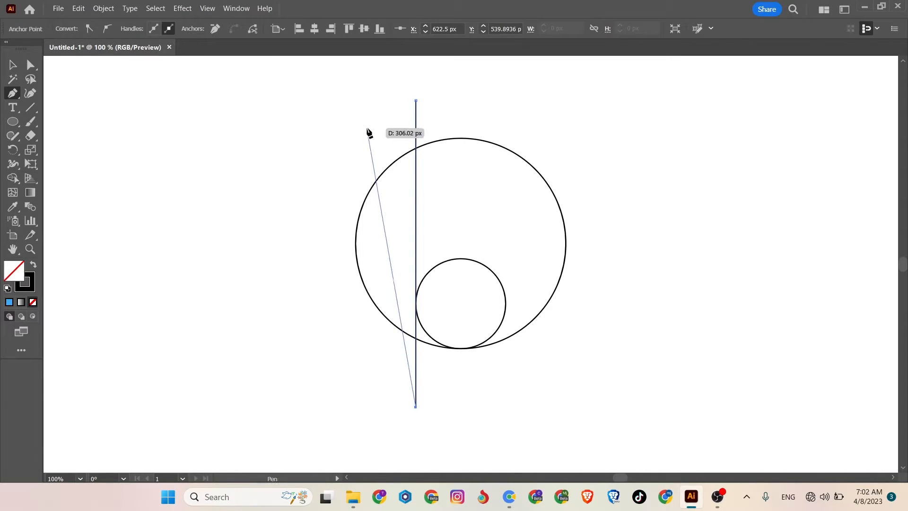
{"action": "key", "text": "Escape"}
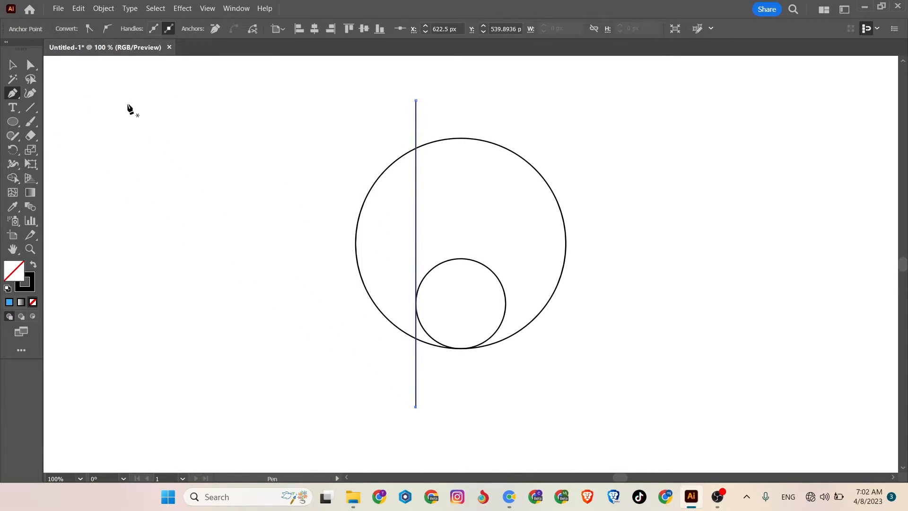
{"action": "left_click", "coordinate": [12, 65]}
{"action": "left_click_drag", "start_coordinate": [418, 221], "coordinate": [507, 226]}
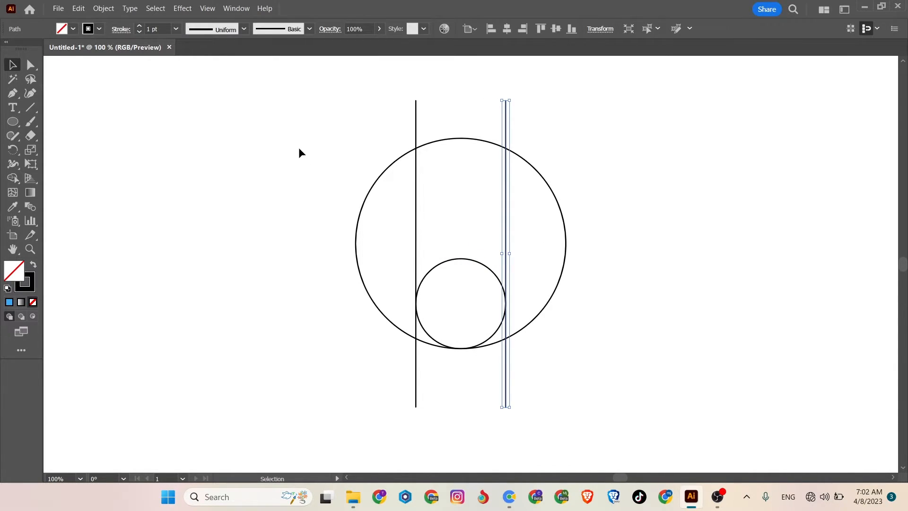
{"action": "left_click", "coordinate": [280, 197]}
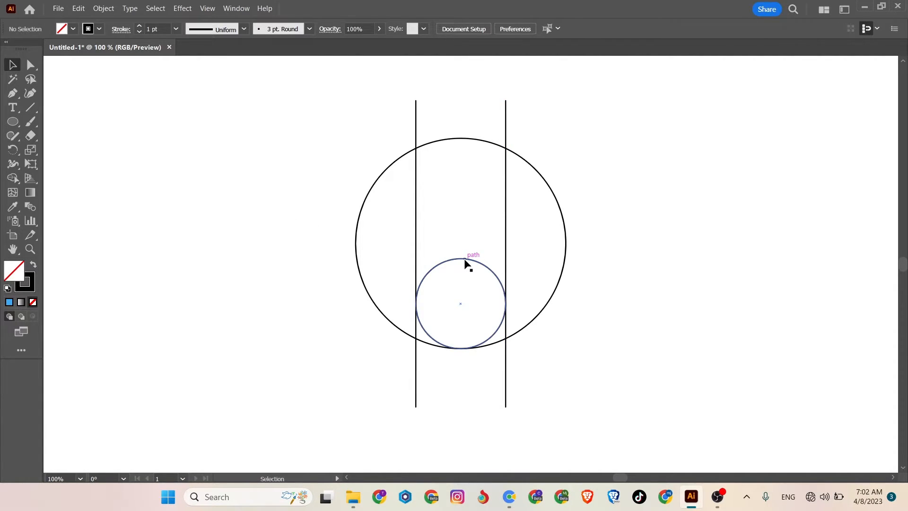
Step: Duplicate the small circle about 114 px straight up between the two vertical lines
{"action": "left_click_drag", "start_coordinate": [468, 264], "coordinate": [468, 160]}
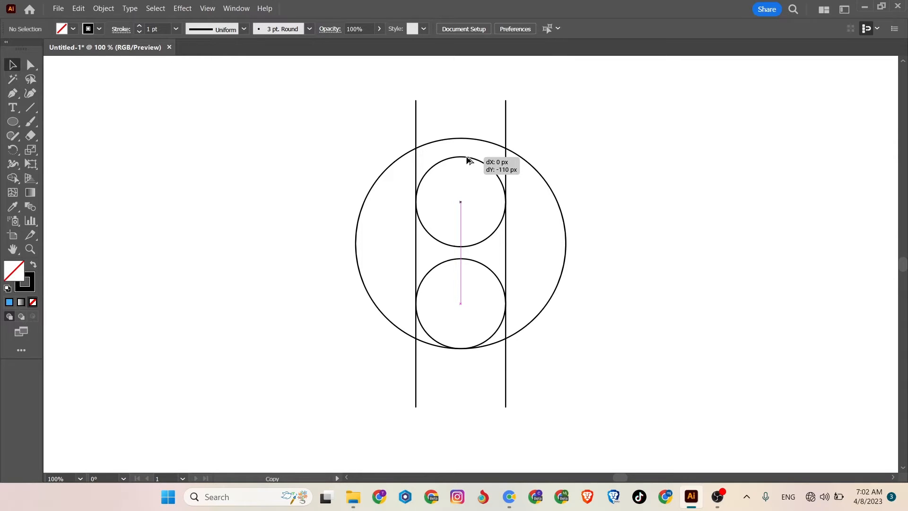
{"action": "left_click_drag", "start_coordinate": [467, 158], "coordinate": [466, 154]}
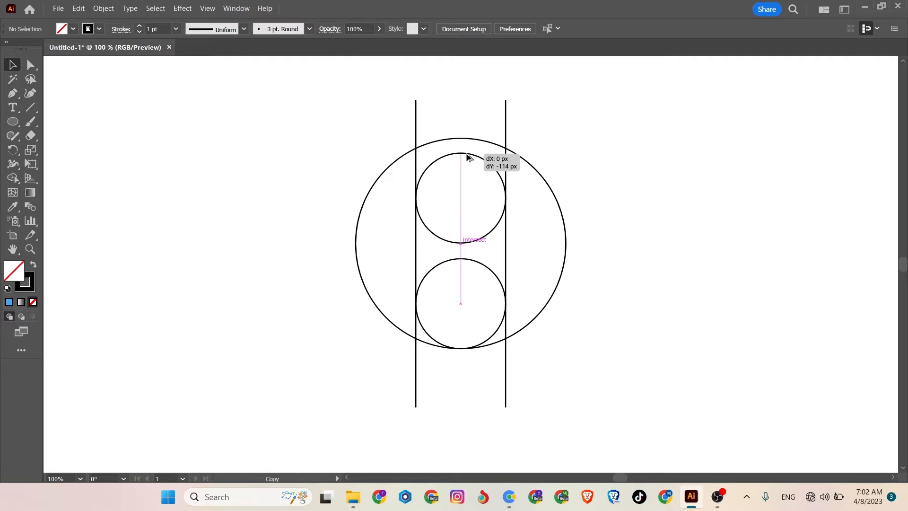
{"action": "left_click_drag", "start_coordinate": [467, 158], "coordinate": [467, 158]}
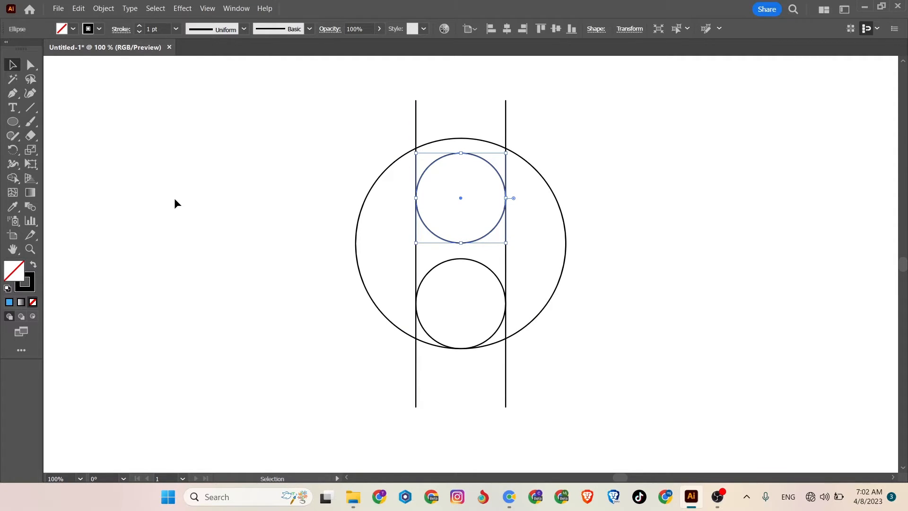
{"action": "left_click", "coordinate": [191, 198]}
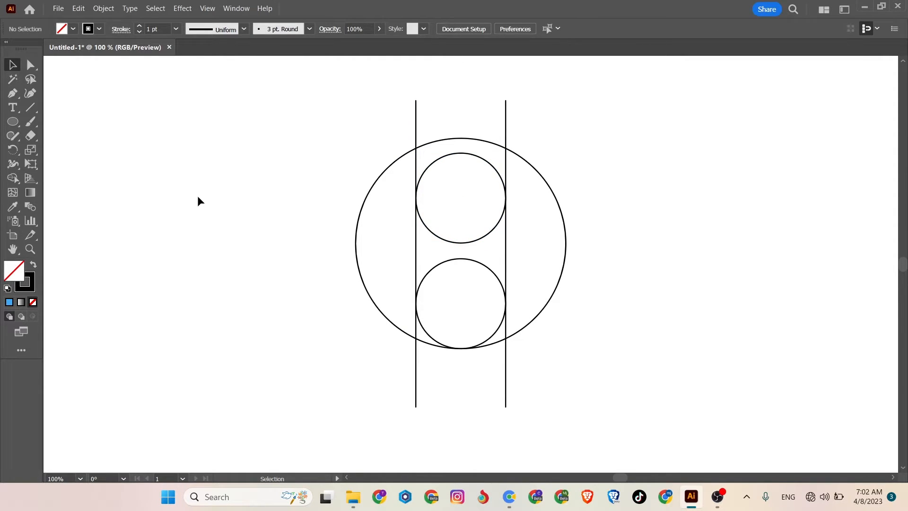
Step: Draw a horizontal line about 376 px long through the large circle's centre, touching the bottom of the upper small circle
{"action": "left_click", "coordinate": [13, 93]}
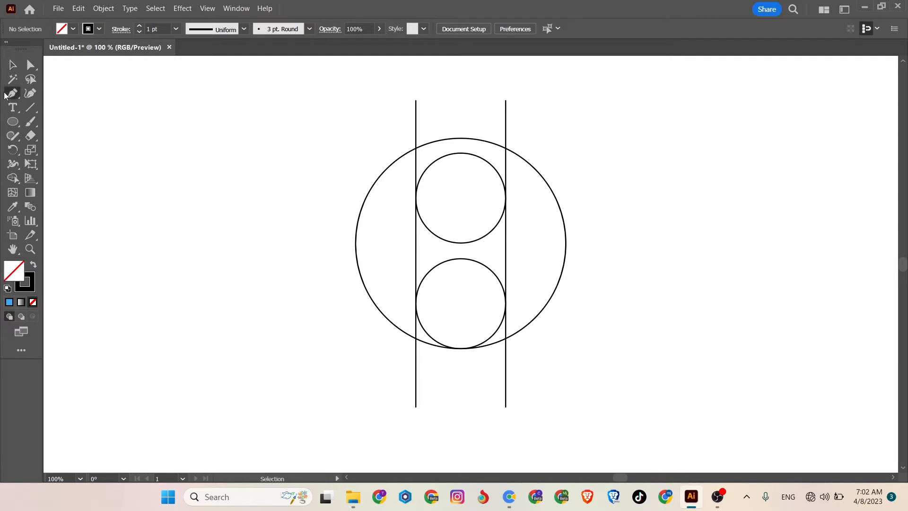
{"action": "left_click", "coordinate": [304, 243]}
{"action": "left_click", "coordinate": [469, 243]}
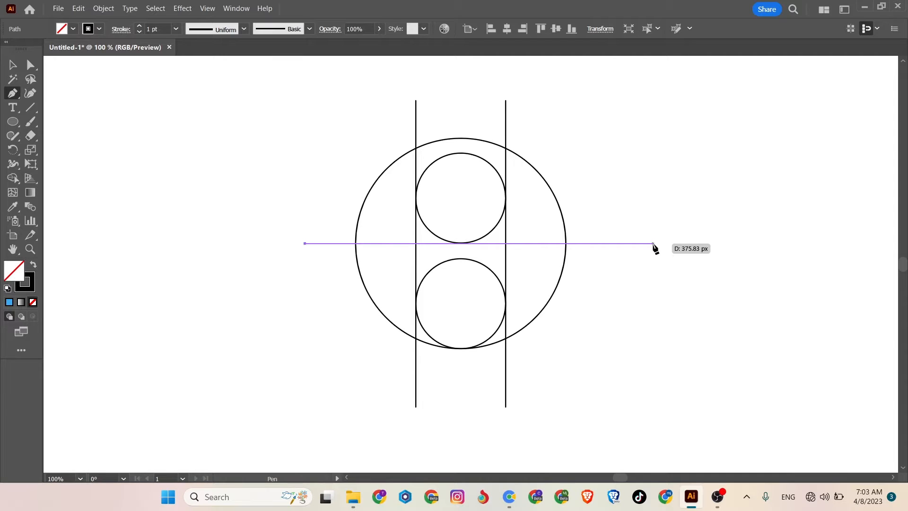
{"action": "left_click", "coordinate": [653, 243]}
{"action": "left_click", "coordinate": [12, 65]}
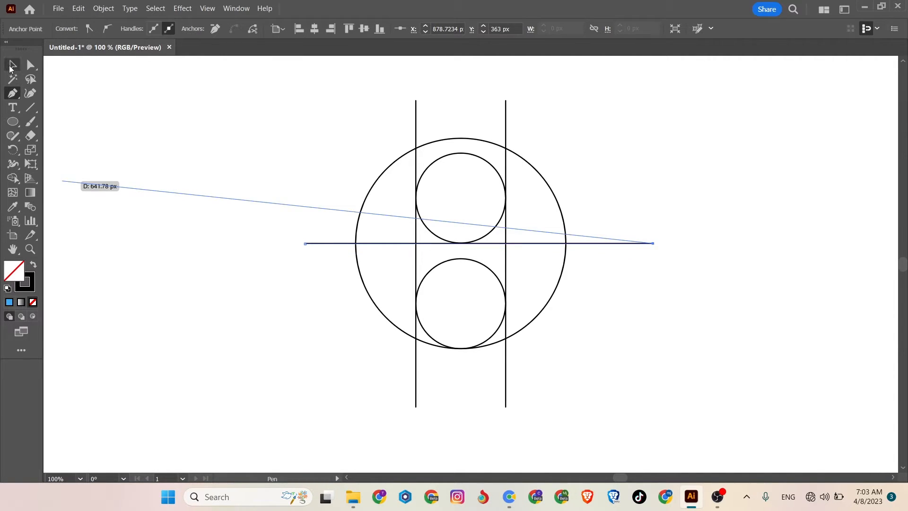
{"action": "left_click", "coordinate": [194, 323]}
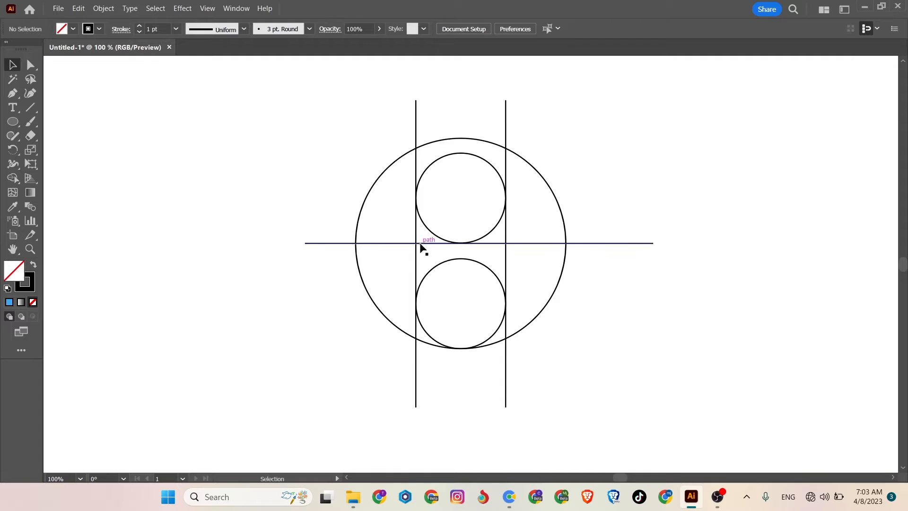
Step: Duplicate the horizontal line down to the top of the lower small circle, and copy that circle to sit directly at its right
{"action": "left_click_drag", "start_coordinate": [420, 243], "coordinate": [418, 260]}
{"action": "left_click", "coordinate": [194, 303]}
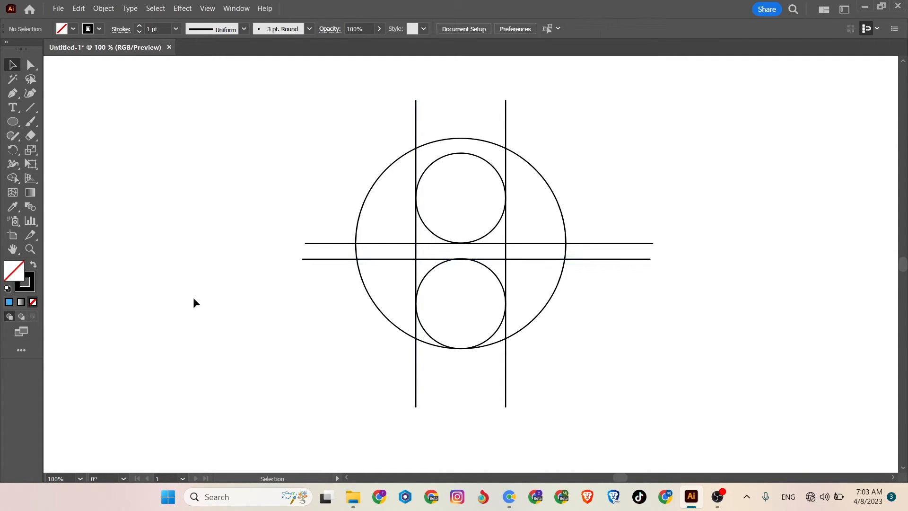
{"action": "left_click_drag", "start_coordinate": [496, 337], "coordinate": [587, 336]}
Step: Merge the large circle's left, lower, top and upper-right regions around the central opening into a purple shape with Shape Builder
{"action": "left_click_drag", "start_coordinate": [284, 135], "coordinate": [600, 391]}
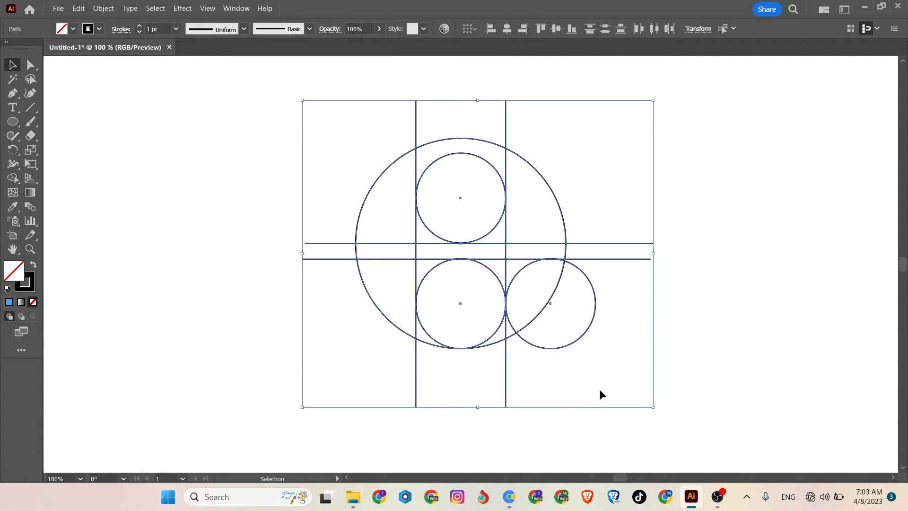
{"action": "left_click", "coordinate": [9, 179]}
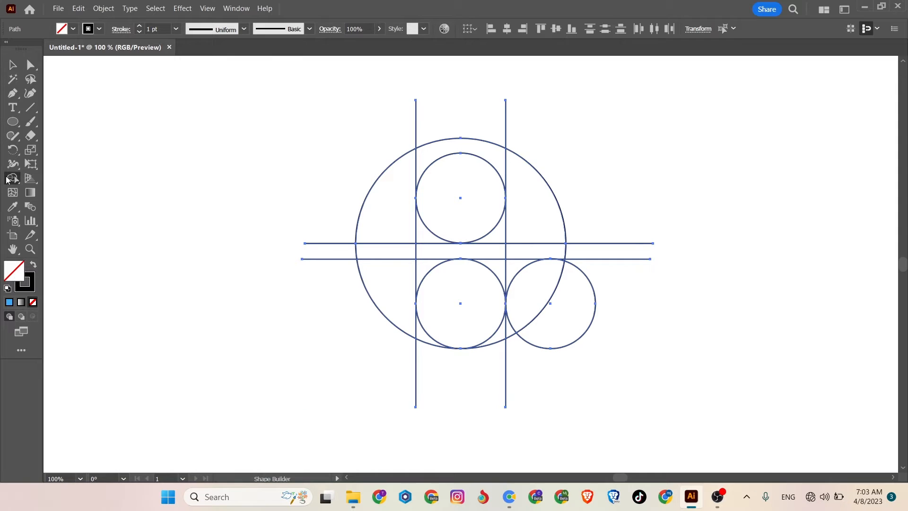
{"action": "left_click", "coordinate": [72, 29]}
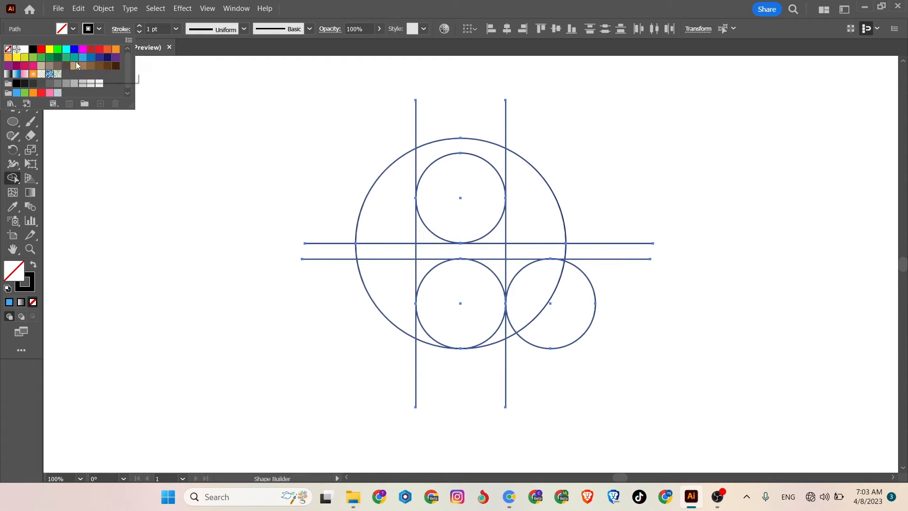
{"action": "left_click", "coordinate": [115, 57]}
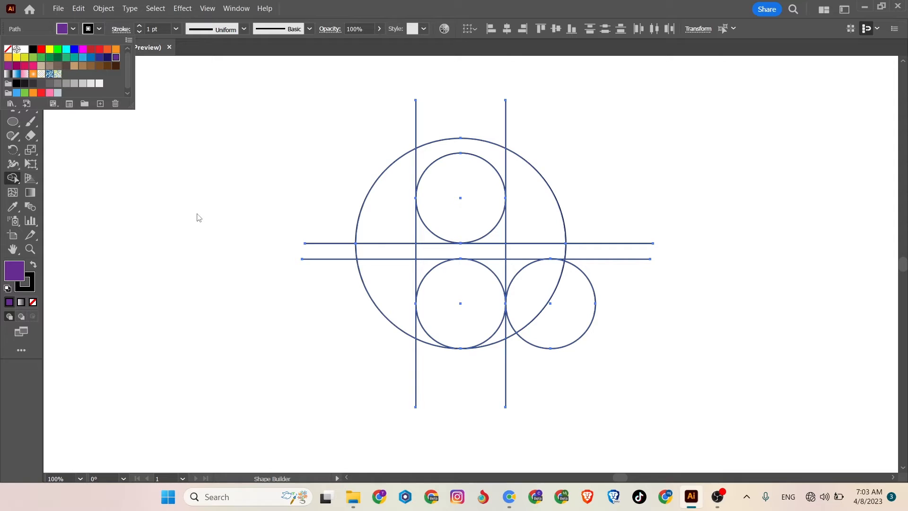
{"action": "left_click", "coordinate": [398, 210]}
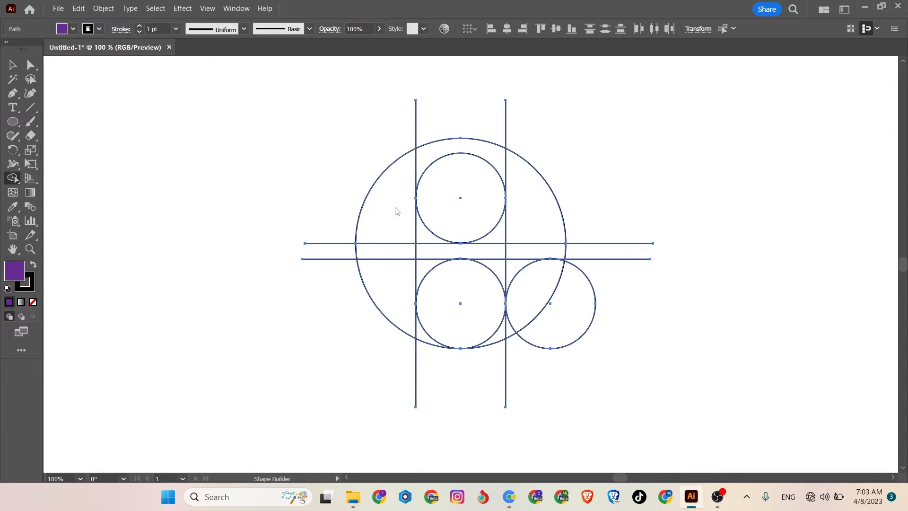
{"action": "mouse_move", "coordinate": [384, 214]}
{"action": "left_mouse_down"}
{"action": "mouse_move", "coordinate": [387, 273]}
{"action": "mouse_move", "coordinate": [403, 319]}
{"action": "mouse_move", "coordinate": [420, 333]}
{"action": "mouse_move", "coordinate": [505, 334]}
{"action": "left_mouse_up"}
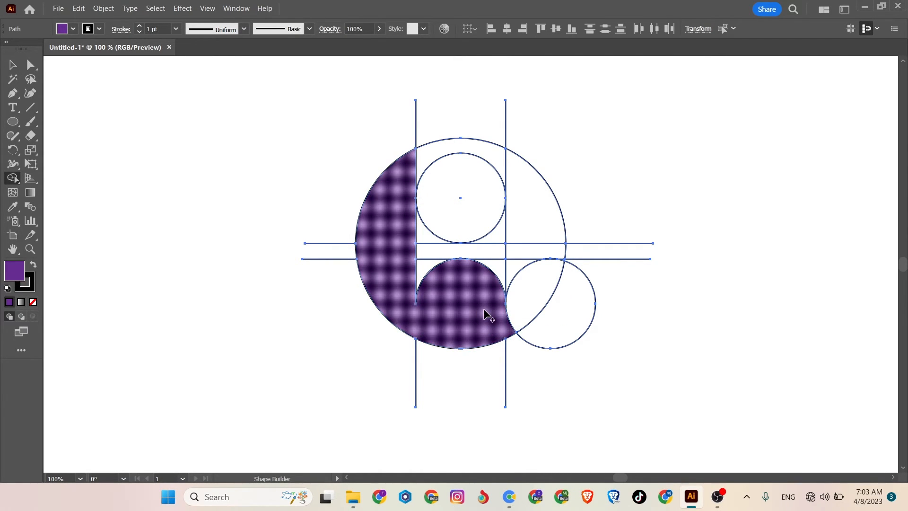
{"action": "left_click_drag", "start_coordinate": [400, 193], "coordinate": [430, 161]}
{"action": "mouse_move", "coordinate": [489, 163]}
{"action": "left_mouse_down"}
{"action": "mouse_move", "coordinate": [527, 183]}
{"action": "mouse_move", "coordinate": [539, 250]}
{"action": "mouse_move", "coordinate": [565, 262]}
{"action": "mouse_move", "coordinate": [555, 249]}
{"action": "left_mouse_up"}
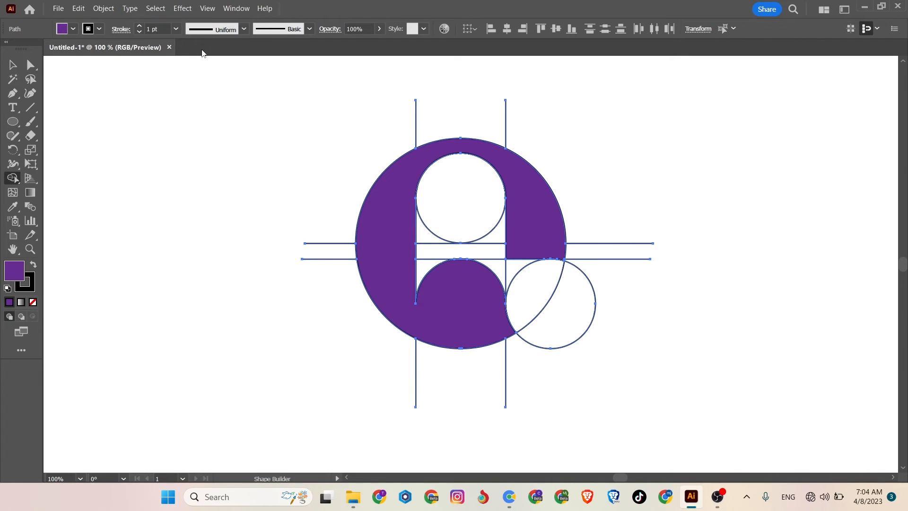
Step: Set the fill to orange and merge the right small circle with the adjoining regions below the lower horizontal line using Shape Builder
{"action": "left_click", "coordinate": [73, 29]}
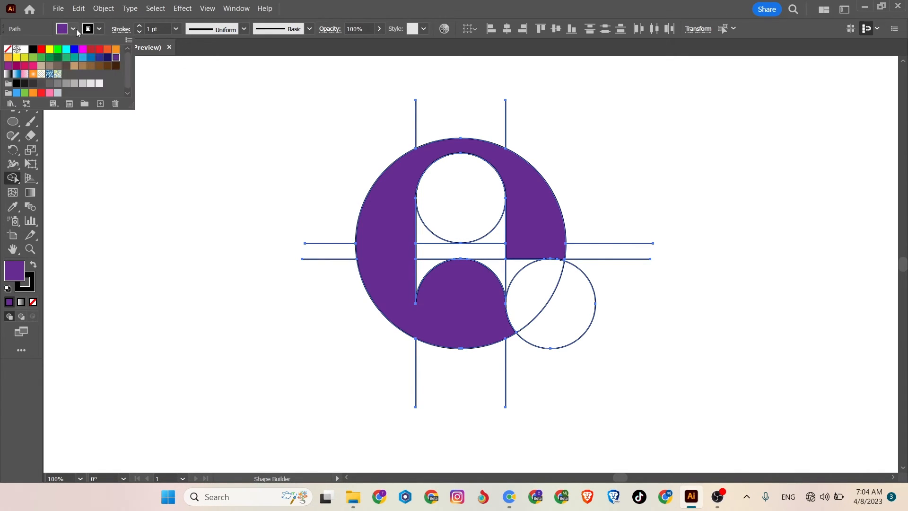
{"action": "left_click", "coordinate": [33, 92]}
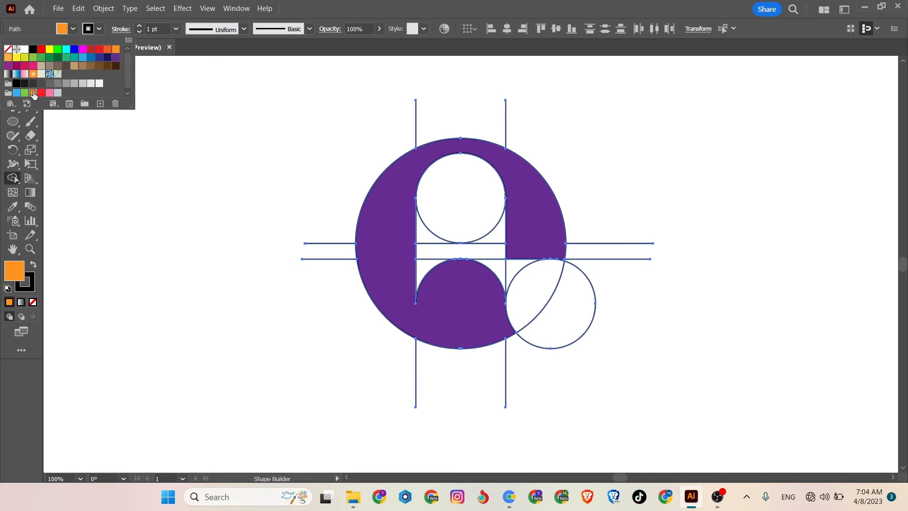
{"action": "left_click_drag", "start_coordinate": [495, 269], "coordinate": [554, 322]}
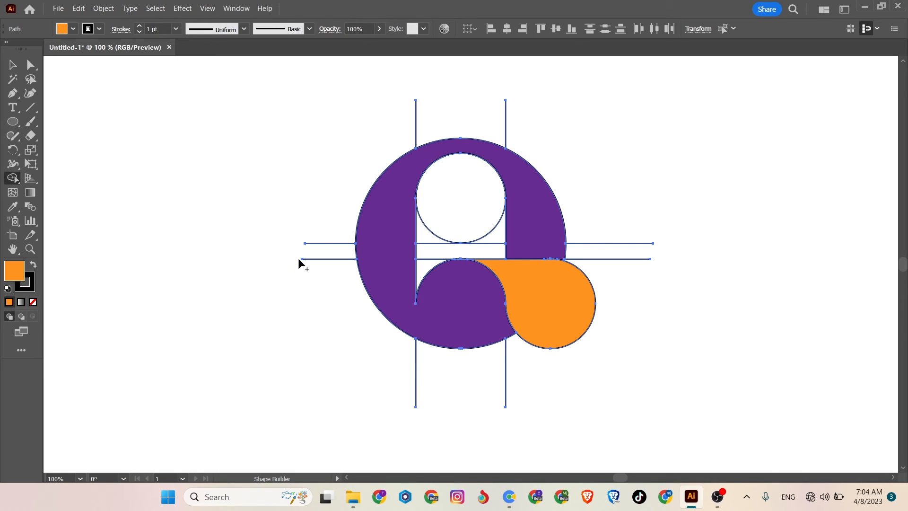
Step: Select all unfilled leftover lines and shapes with the Magic Wand and delete them
{"action": "left_click", "coordinate": [13, 79]}
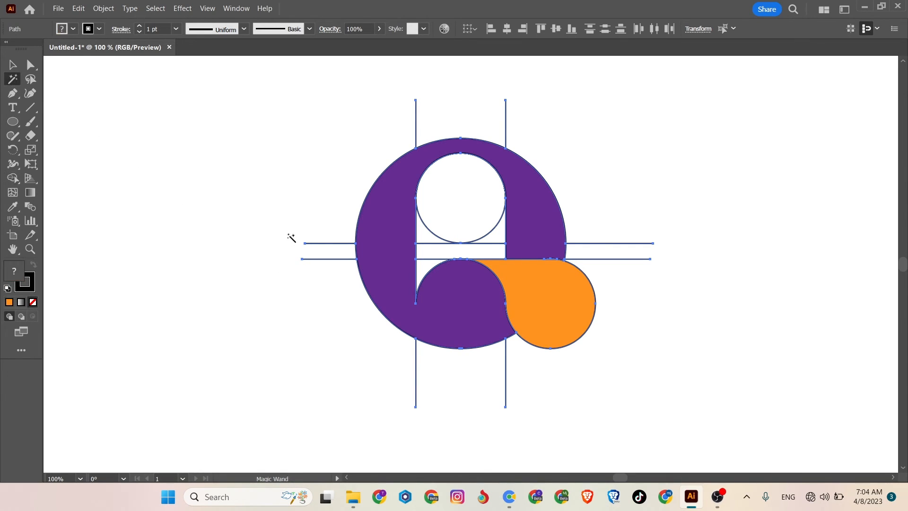
{"action": "left_click", "coordinate": [309, 243]}
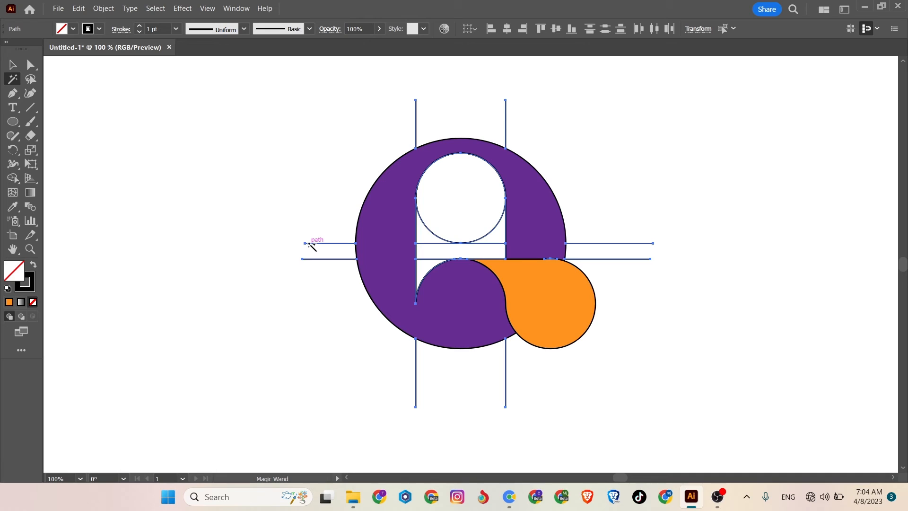
{"action": "key", "text": "Delete"}
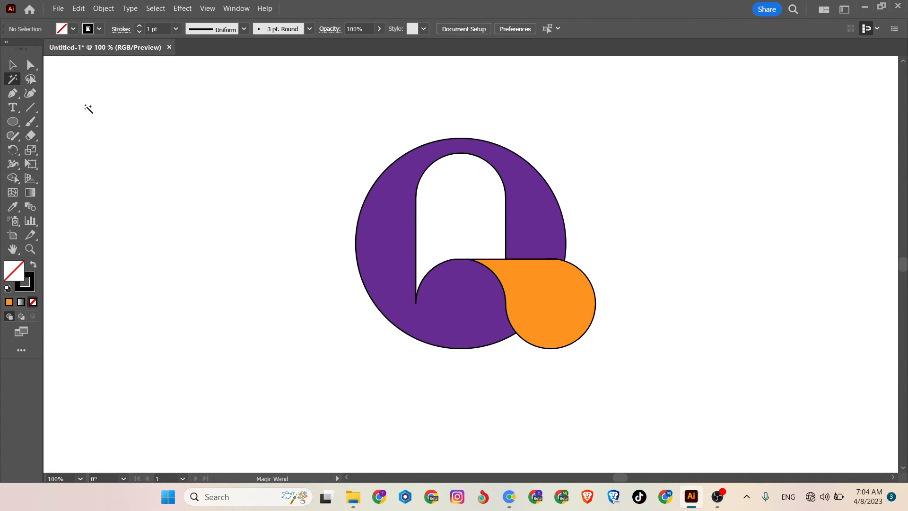
Step: Remove the stroke from both the purple and orange logo shapes
{"action": "left_click", "coordinate": [13, 65]}
{"action": "left_click_drag", "start_coordinate": [325, 152], "coordinate": [652, 406]}
{"action": "left_click", "coordinate": [98, 29]}
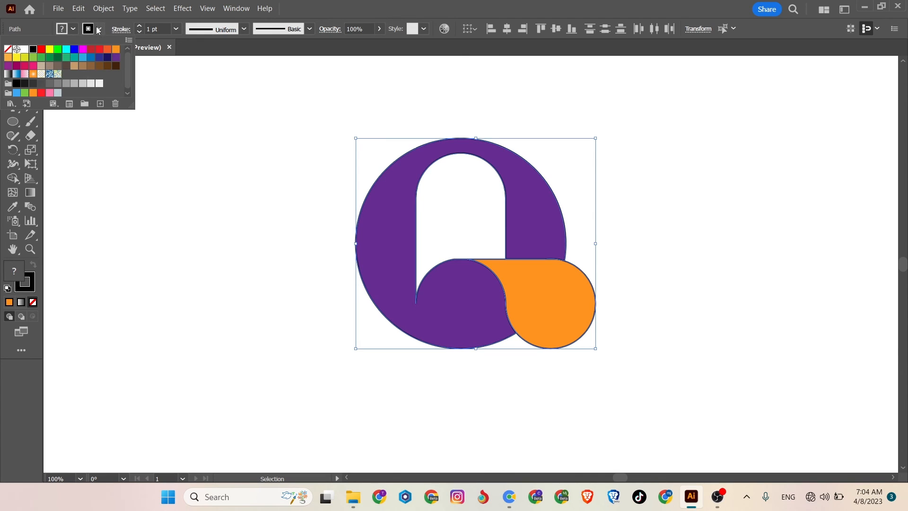
{"action": "left_click", "coordinate": [8, 48]}
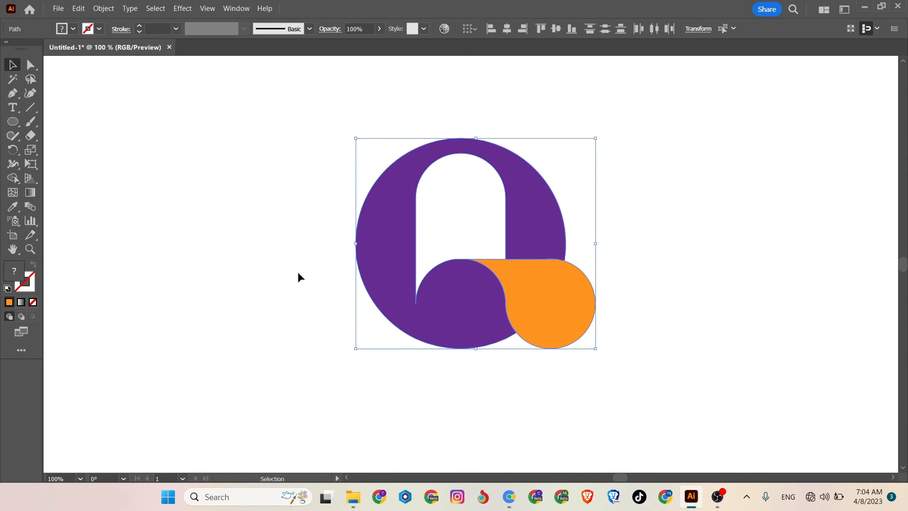
{"action": "left_click", "coordinate": [295, 254]}
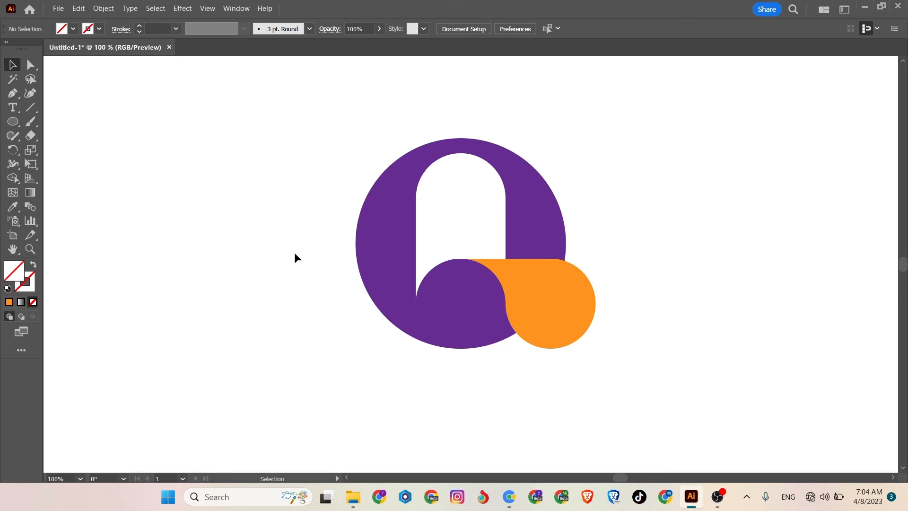
{"action": "left_click", "coordinate": [519, 294]}
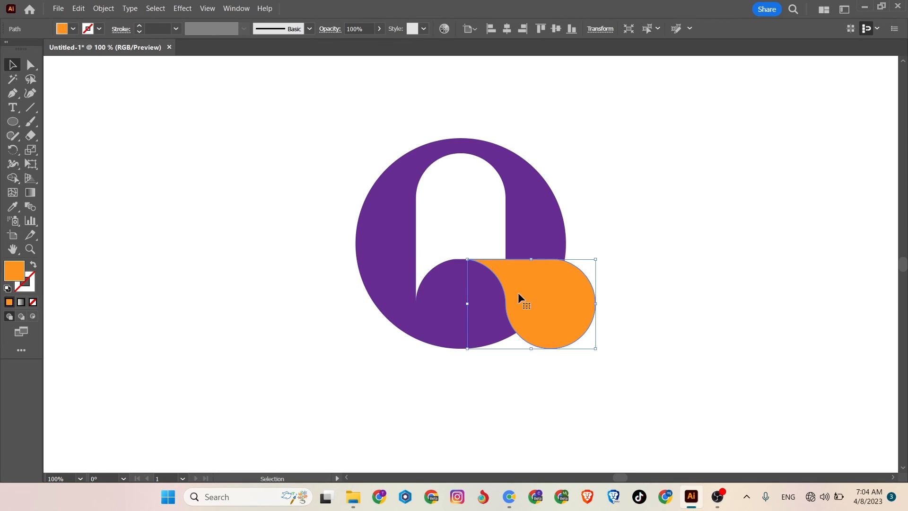
{"action": "left_click", "coordinate": [511, 392]}
{"action": "left_click_drag", "start_coordinate": [300, 133], "coordinate": [615, 373]}
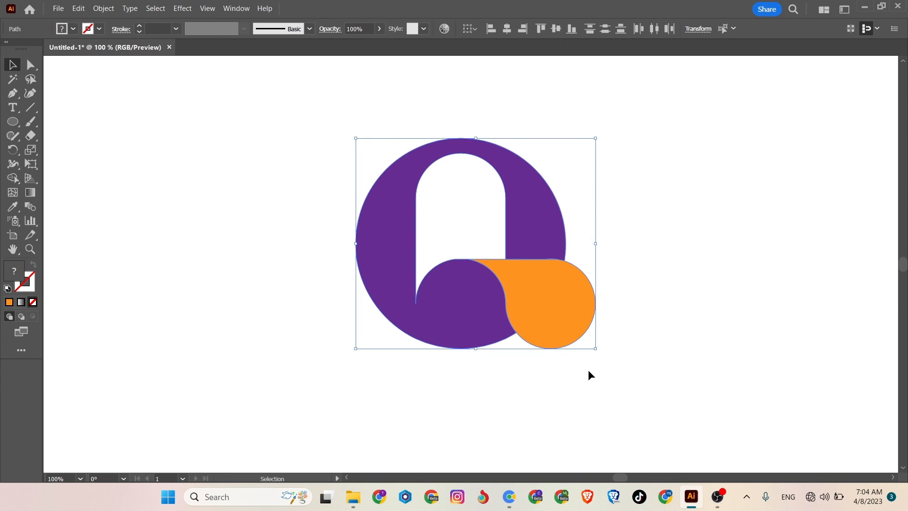
{"action": "left_click", "coordinate": [13, 94]}
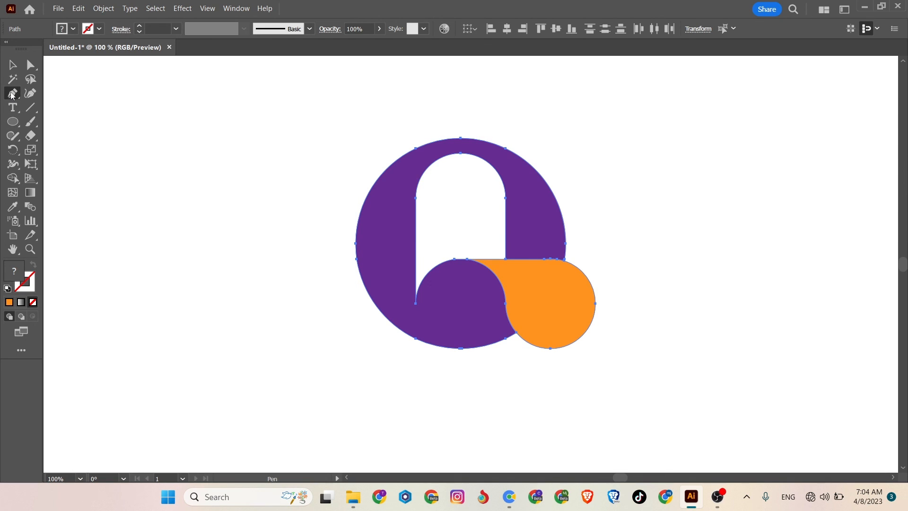
{"action": "left_click", "coordinate": [137, 195]}
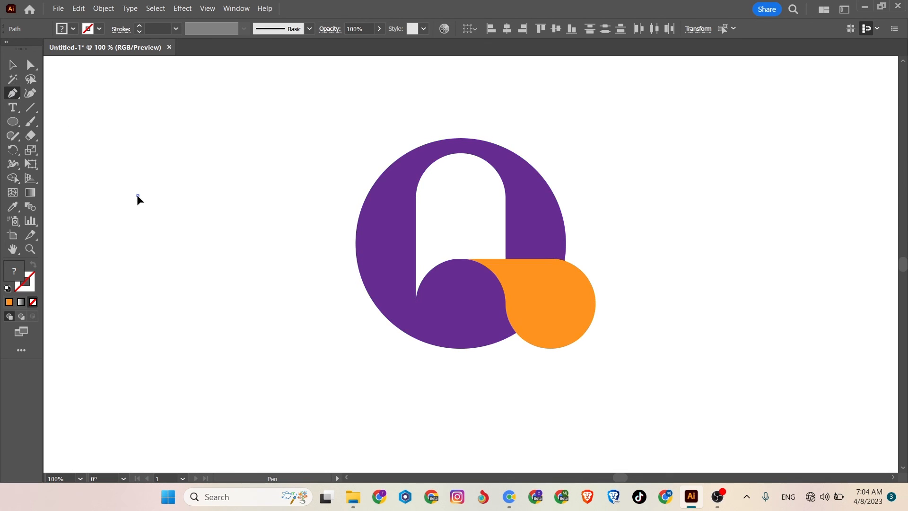
{"action": "left_click", "coordinate": [13, 65]}
{"action": "left_click", "coordinate": [232, 164]}
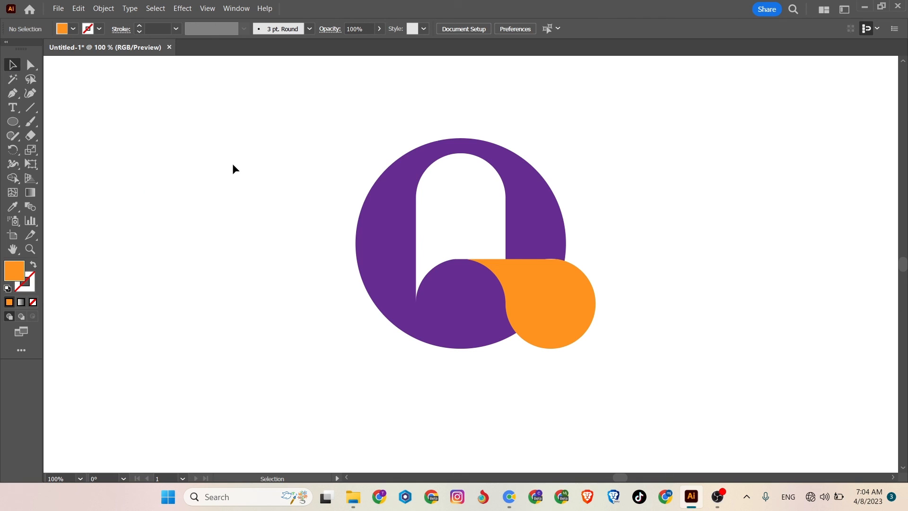